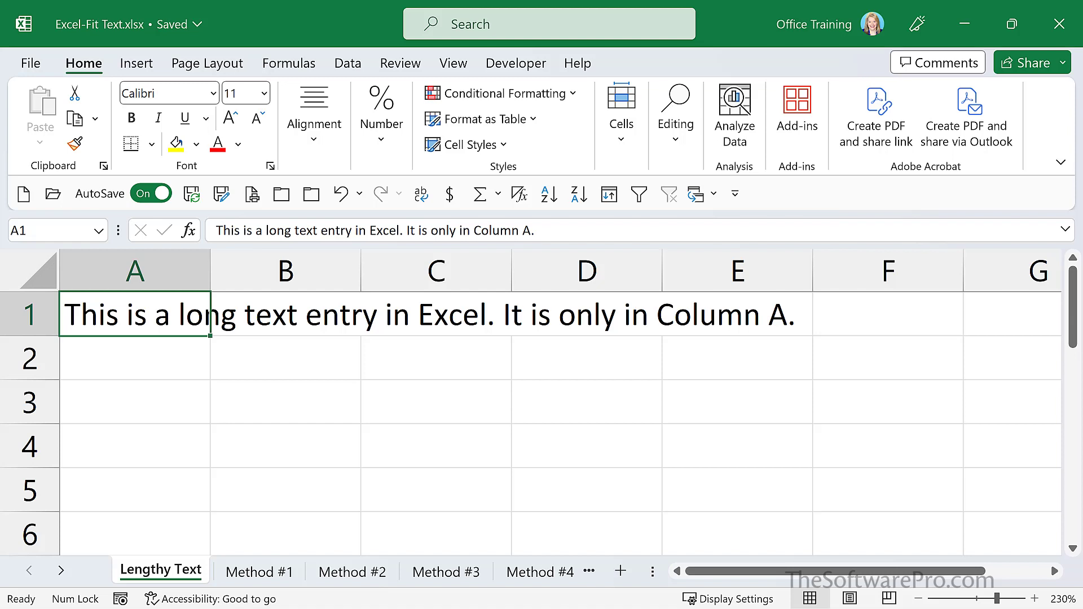
Enter "Now we can't read the text in Column A" in cell B1 of the Lengthy Text sheet
click(285, 314)
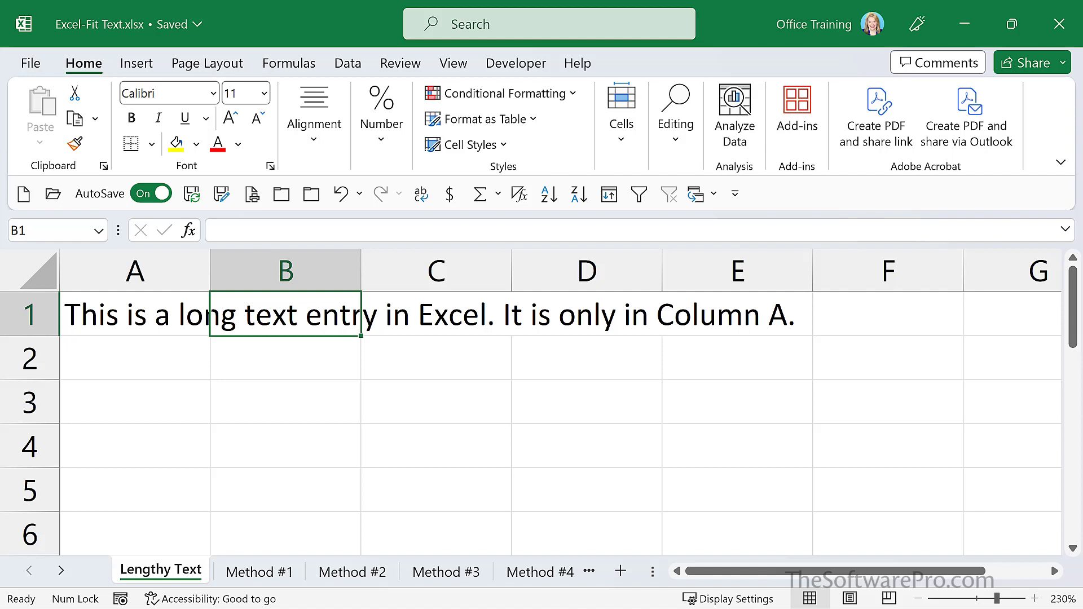
text(Now we can't read the text in Column A)
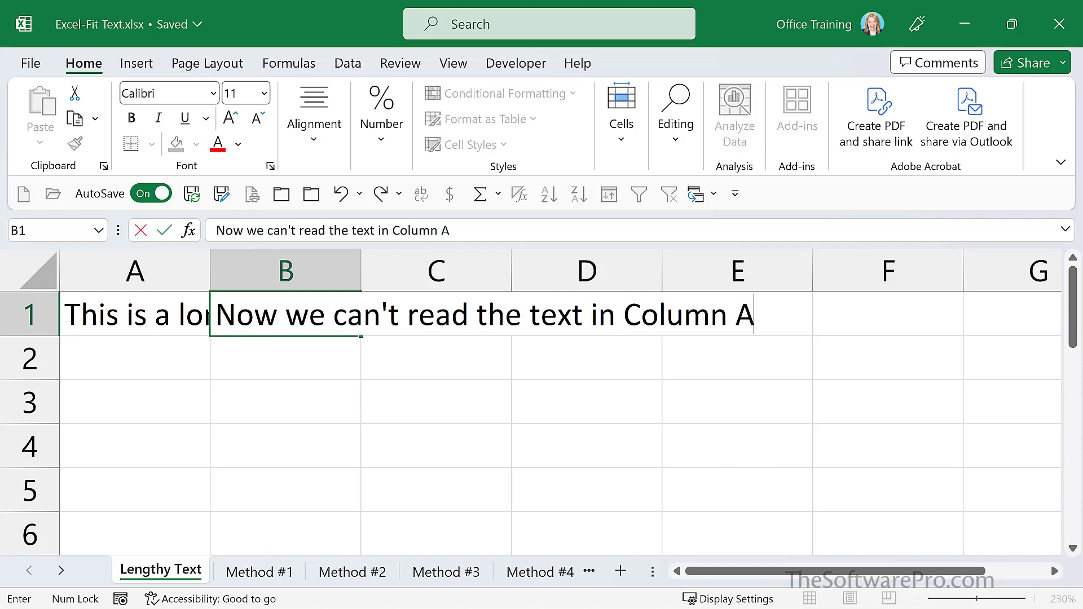
key(Return)
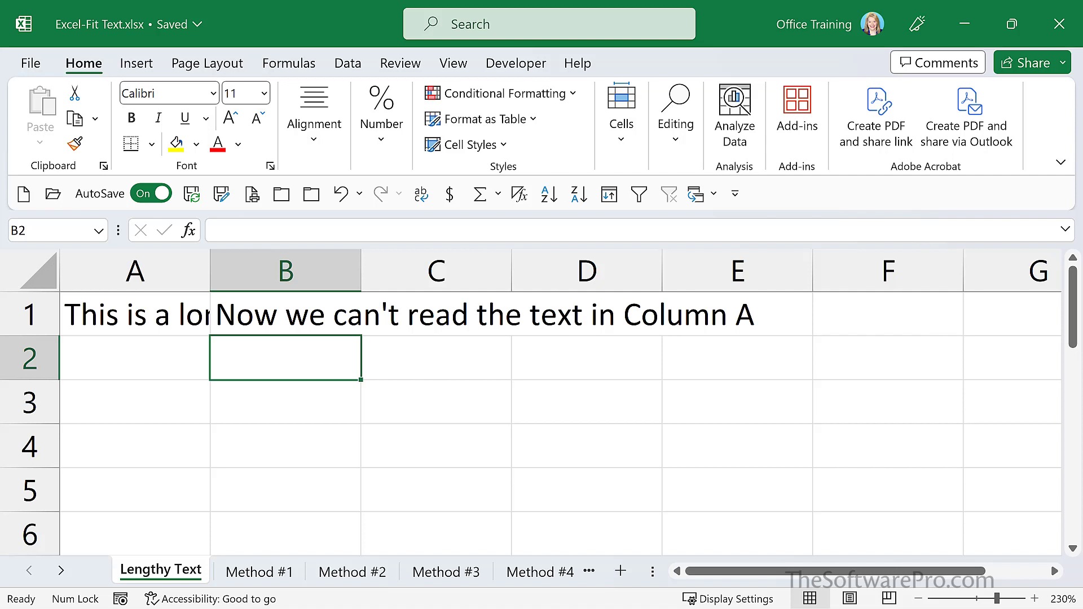
On the Method #1 sheet, AutoFit the widths of the U.S. SALES REGION and LAST NAME SALES REP columns
key(ctrl+Page_Down)
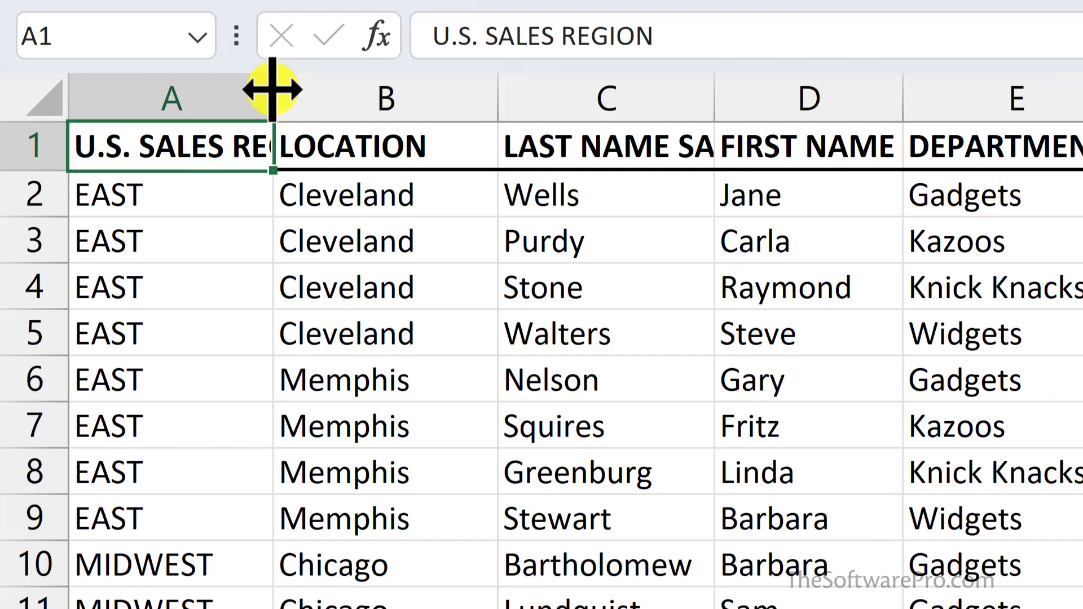
double_click(271, 89)
click(727, 145)
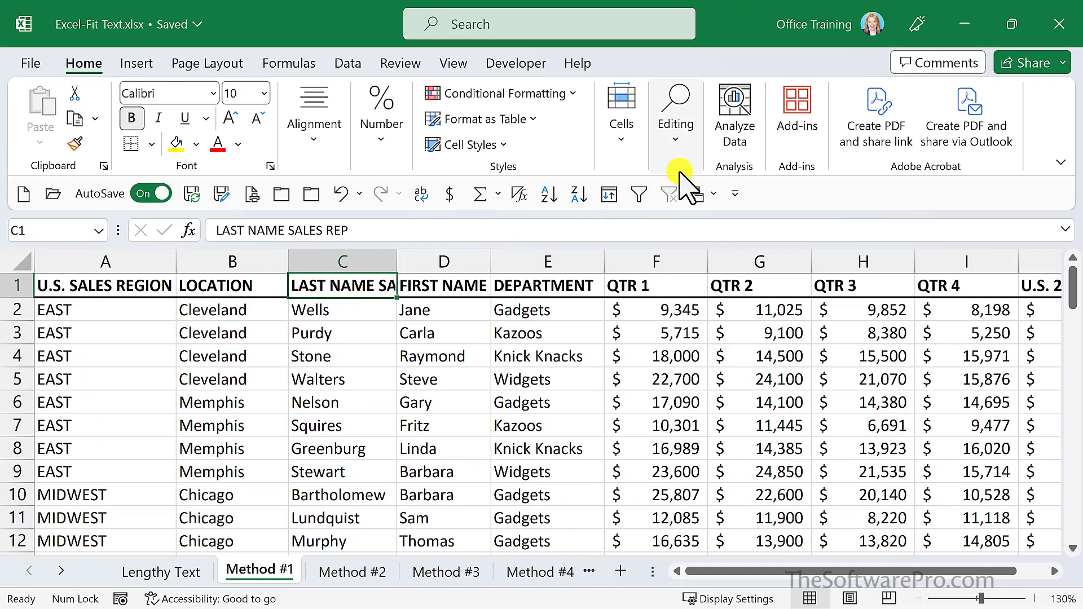
click(625, 139)
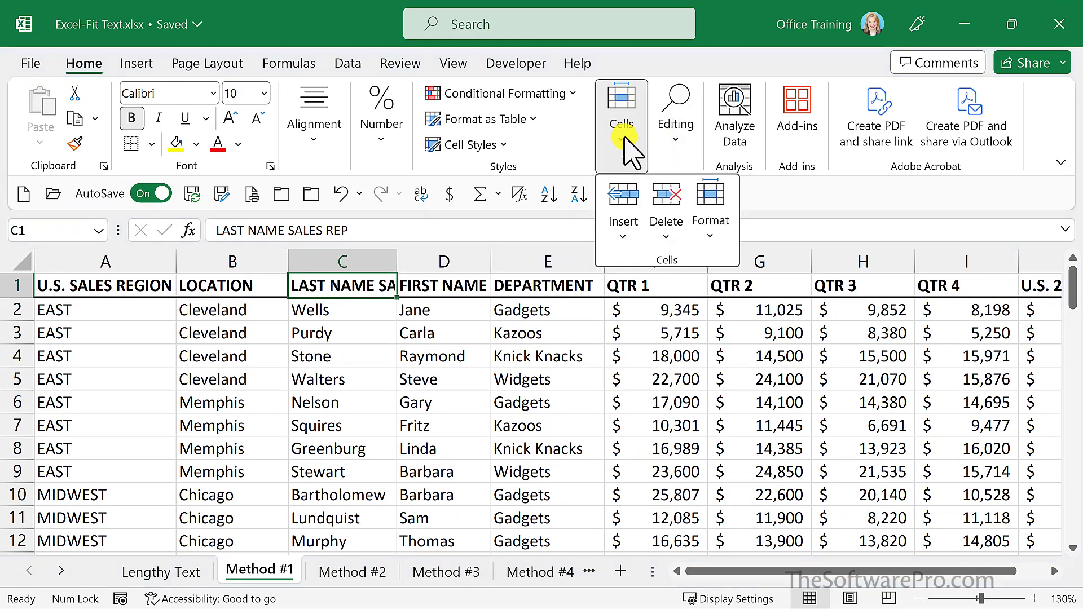
click(709, 240)
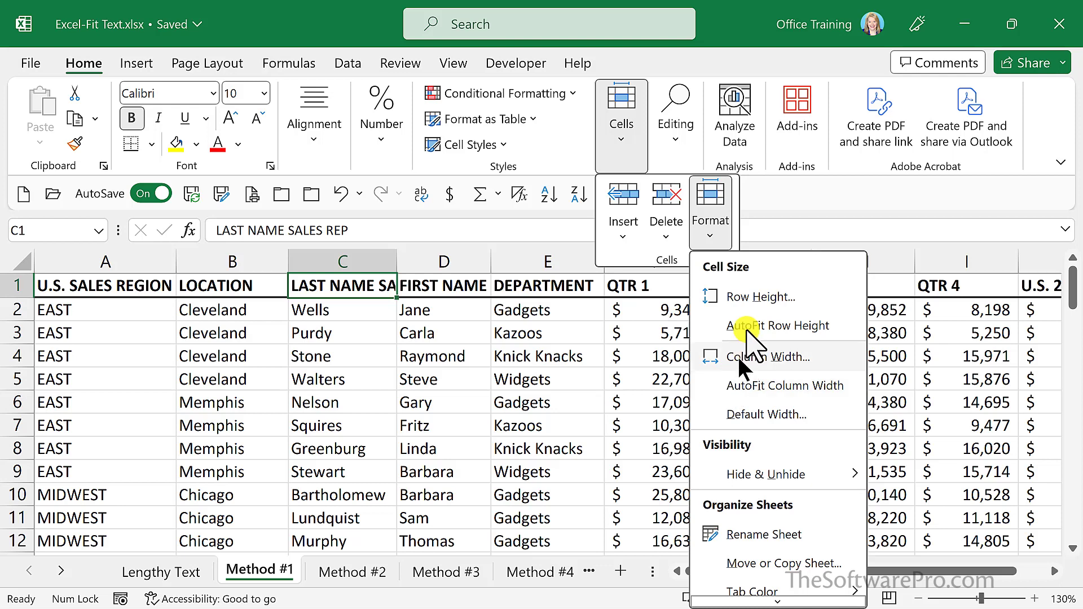
click(728, 386)
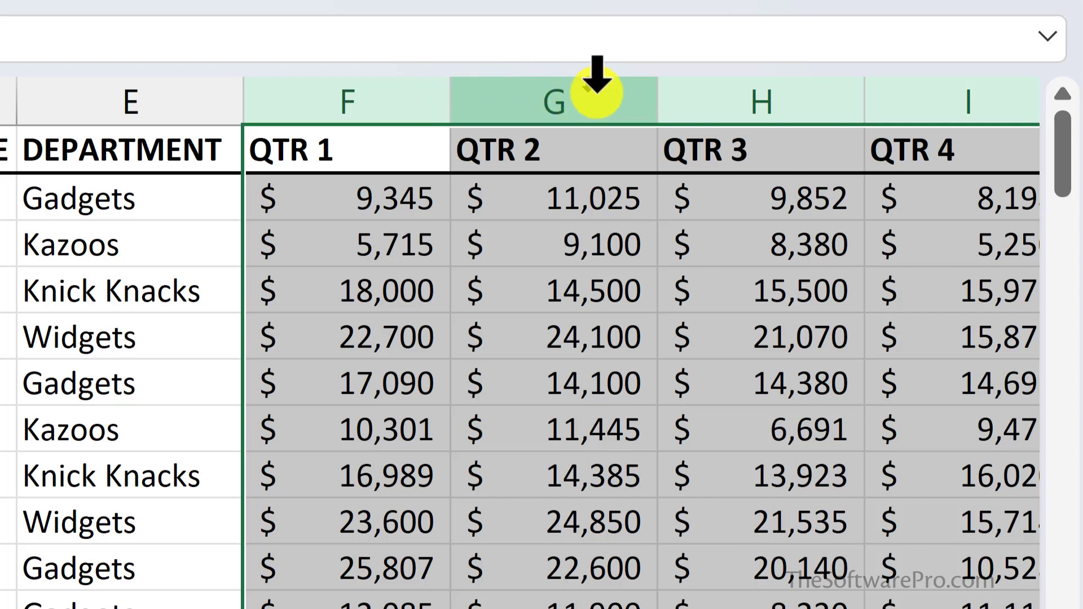
AutoFit the QTR 1 through QTR 4 columns together and manually adjust their shared width
double_click(657, 102)
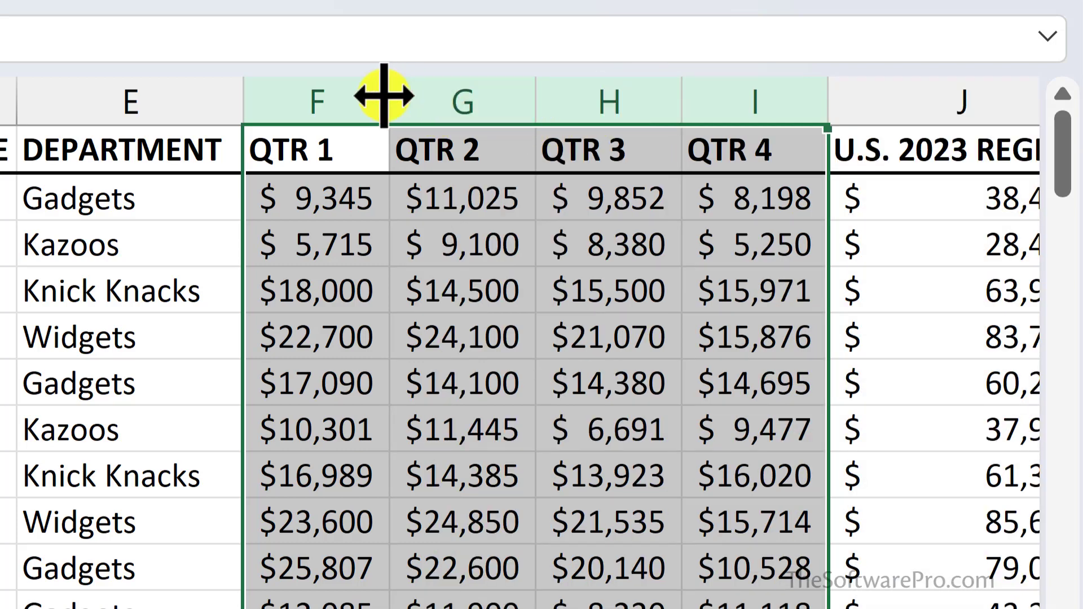
drag(384, 95, 386, 97)
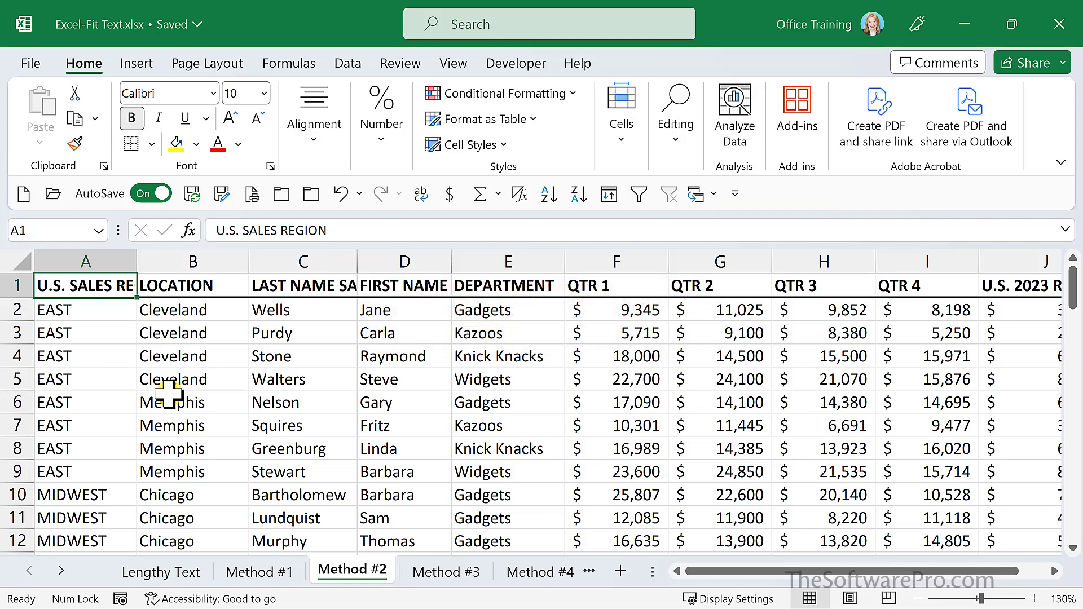
Wrap the text of the whole header row 1 on the Method #2 sheet
click(17, 285)
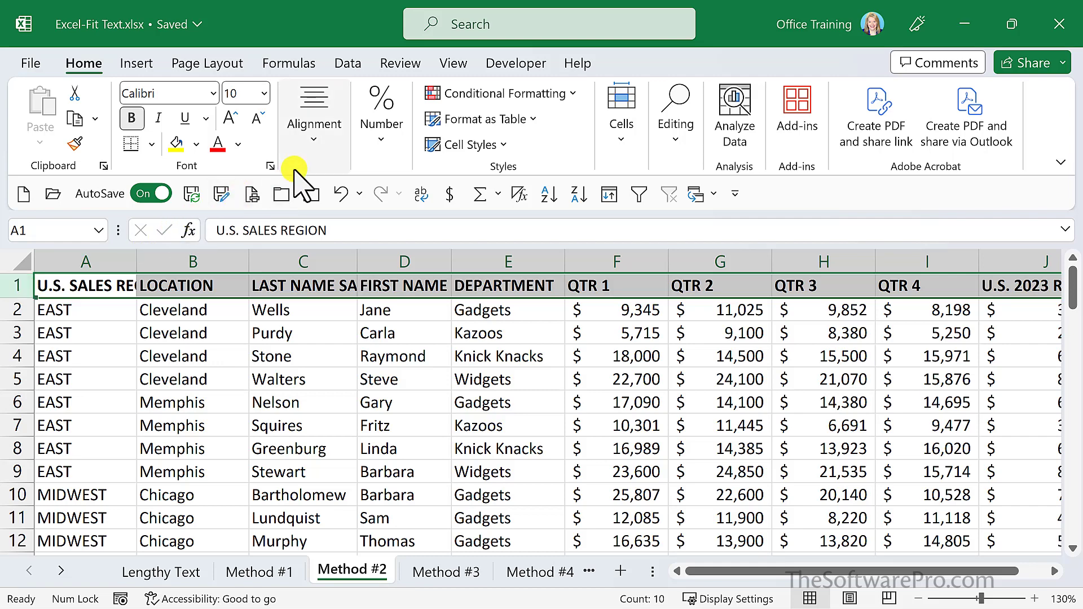
click(319, 141)
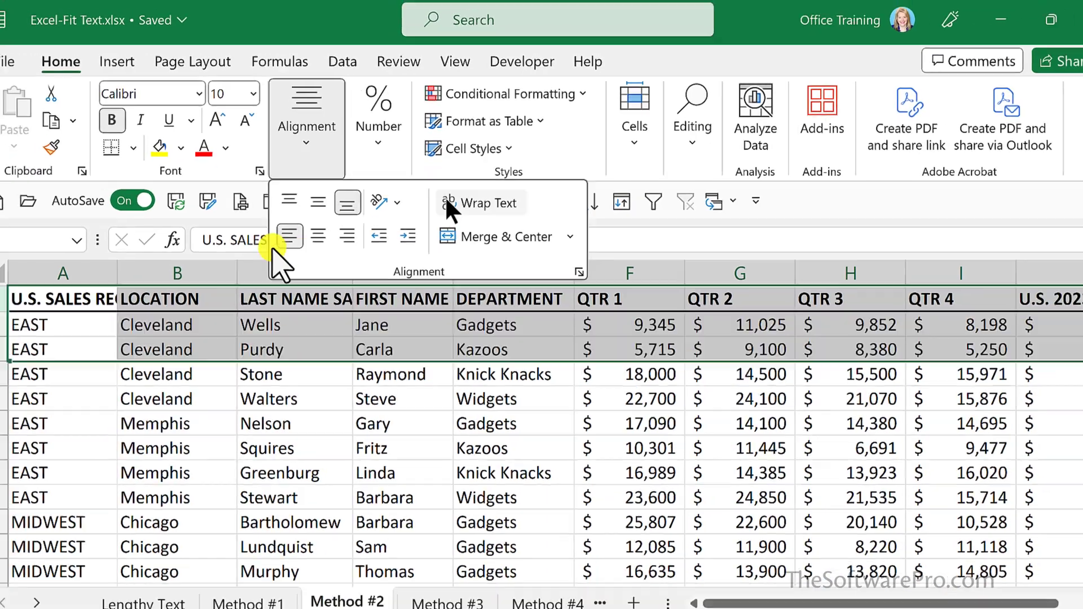
click(465, 298)
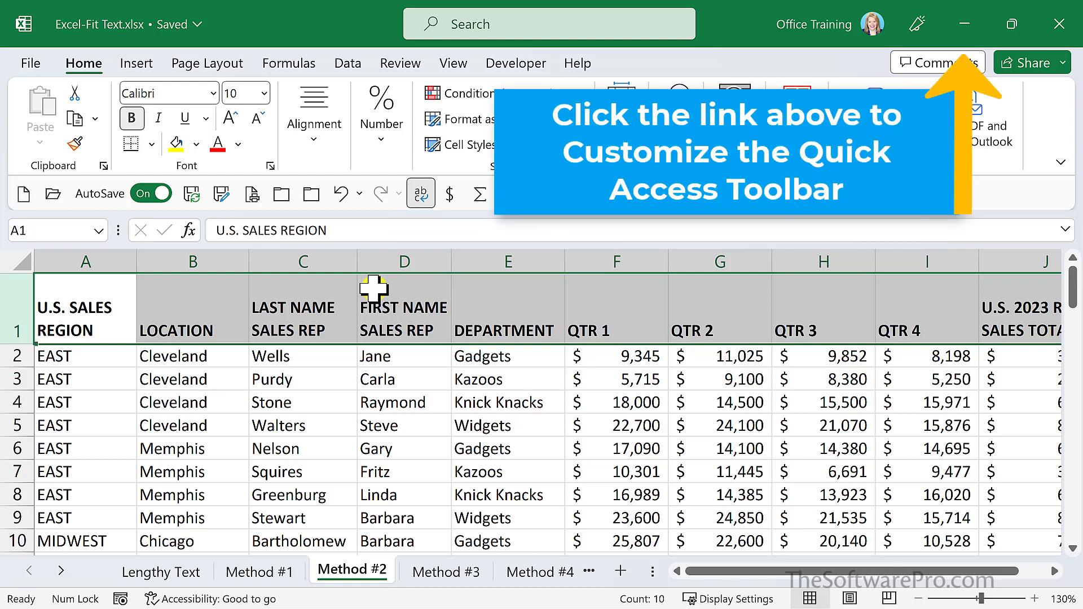
Apply the Shrink to fit text control to cell A1 on the Lengthy Text sheet
click(428, 574)
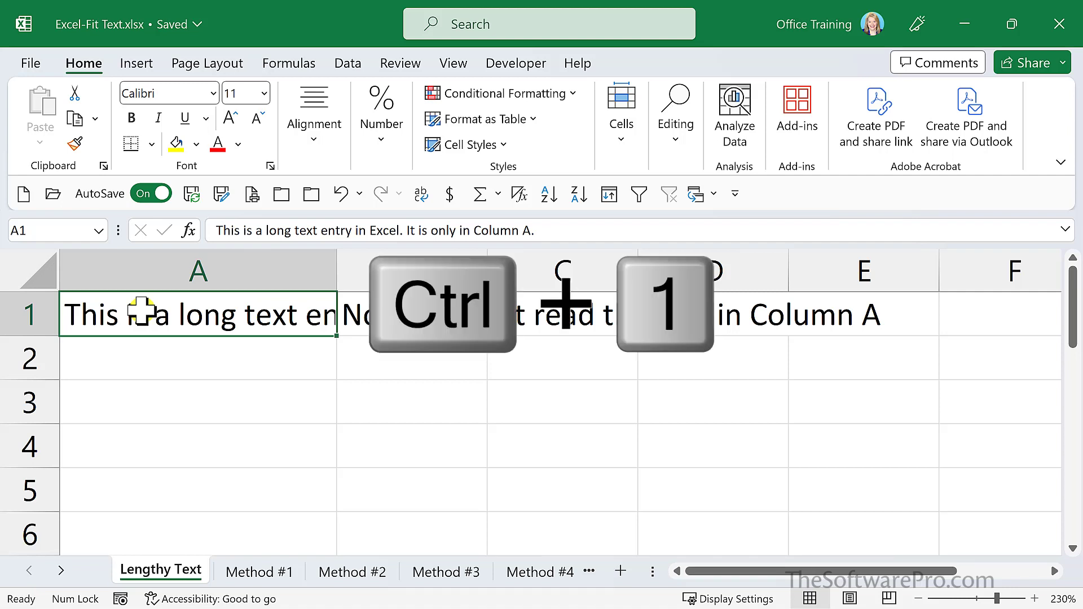
key(ctrl+1)
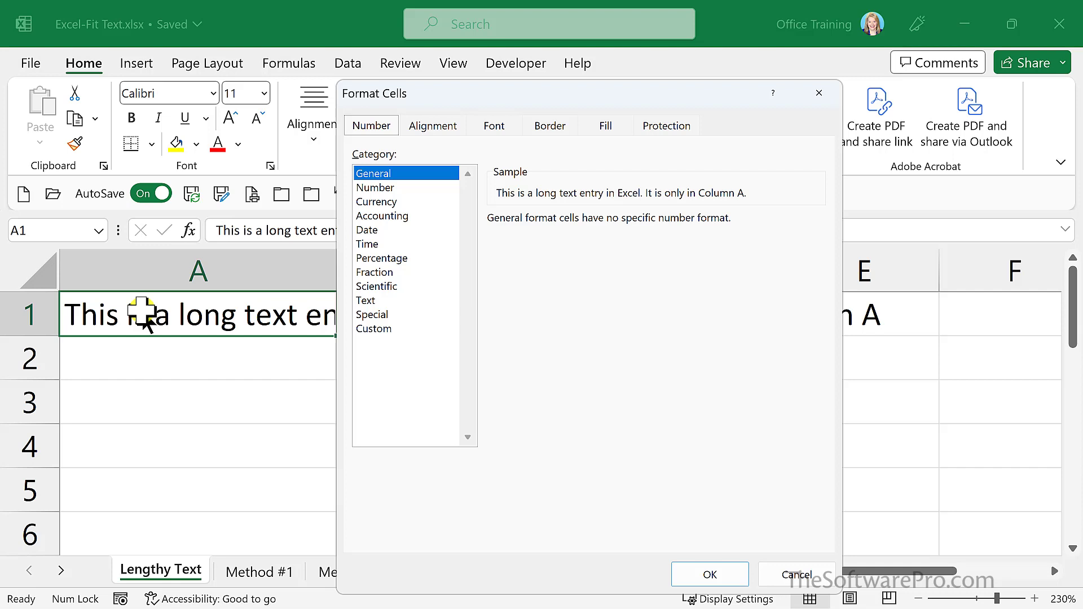
key(Escape)
click(313, 139)
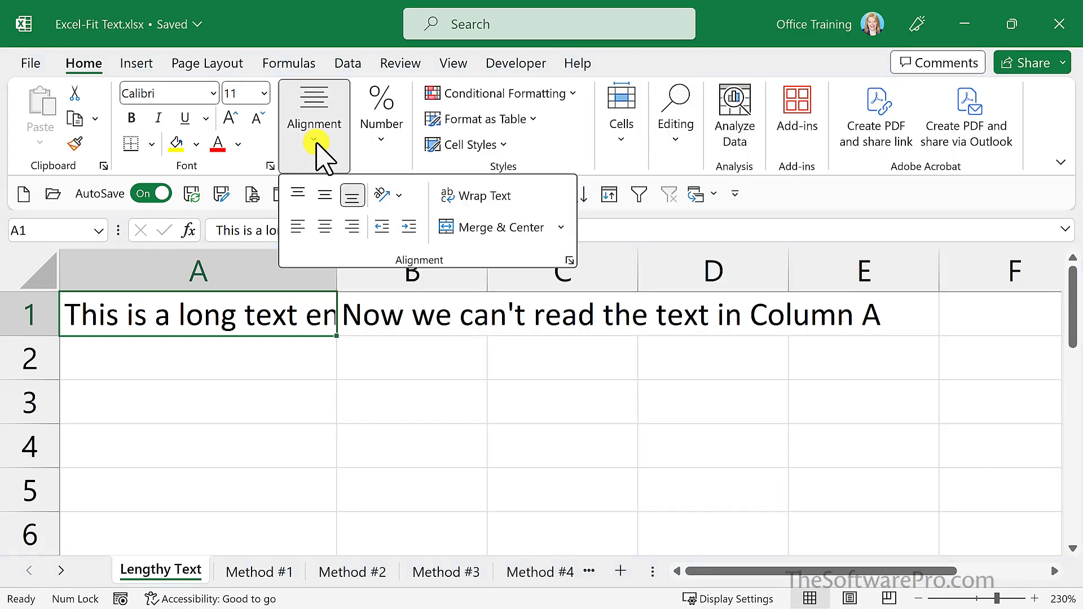
click(569, 260)
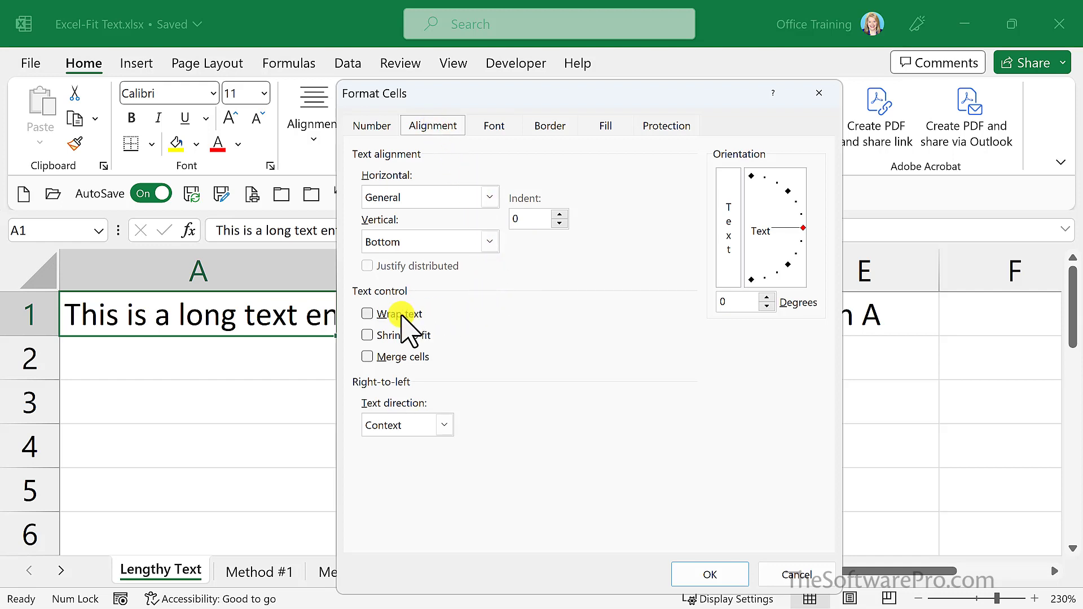
click(368, 335)
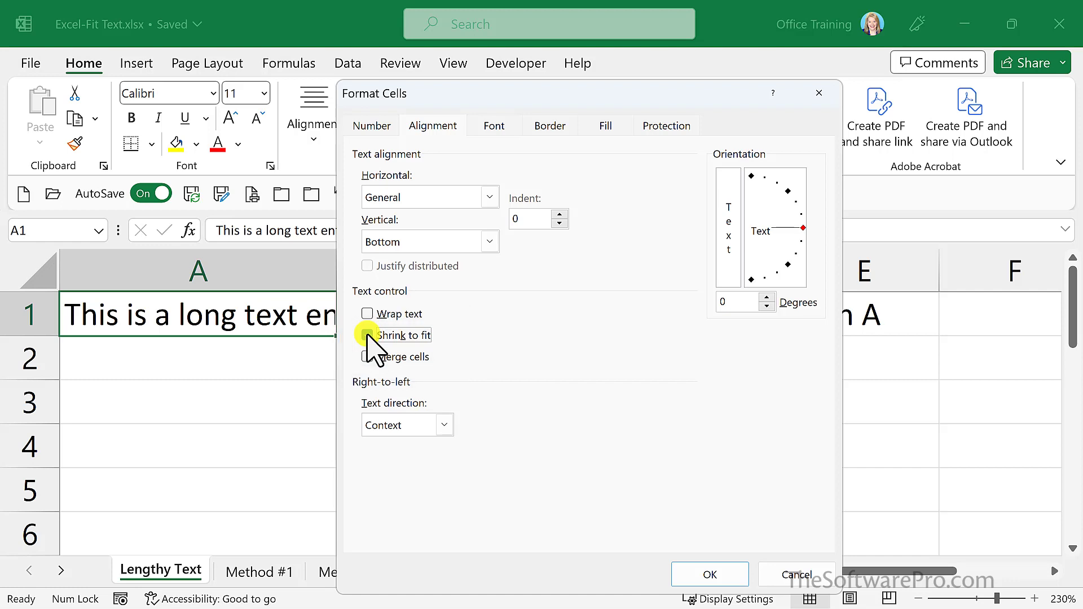
click(367, 335)
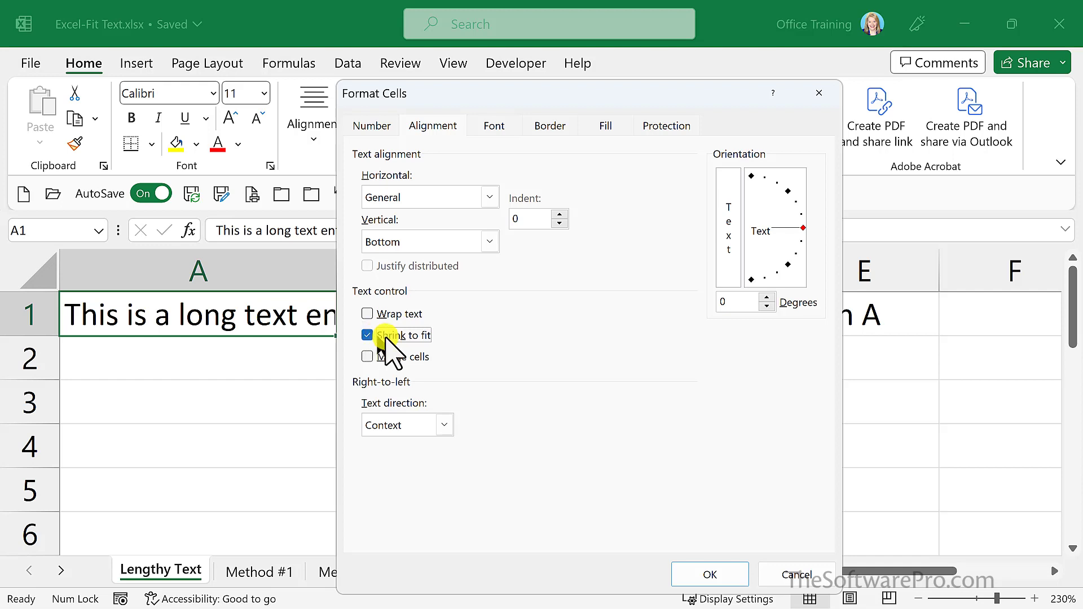
click(721, 579)
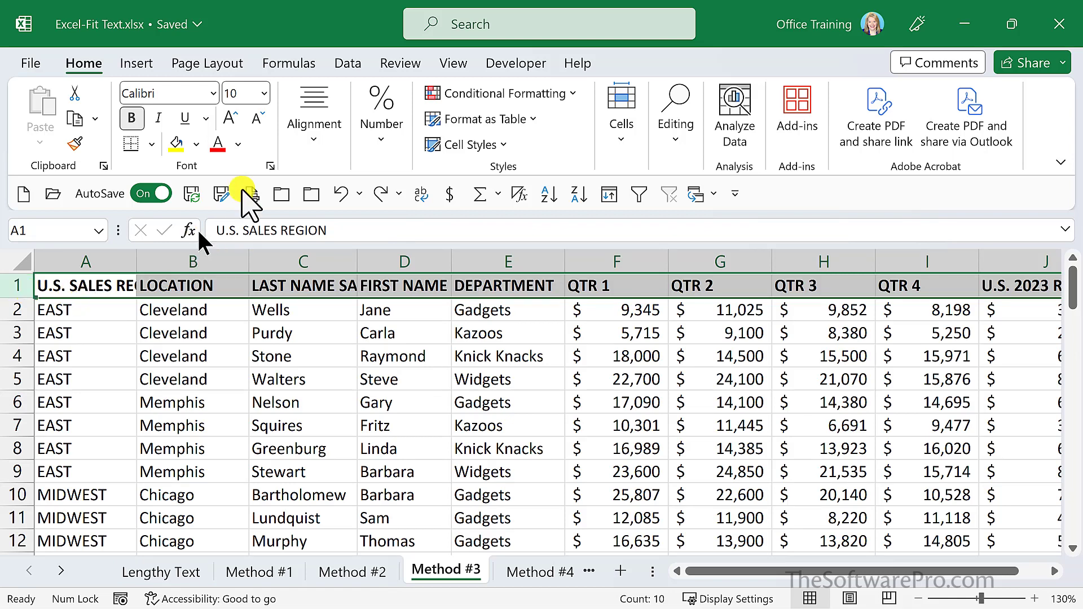
On the Method #3 sheet, reduce the font size of header row 1 to 8 and wrap its text
click(260, 114)
click(260, 114)
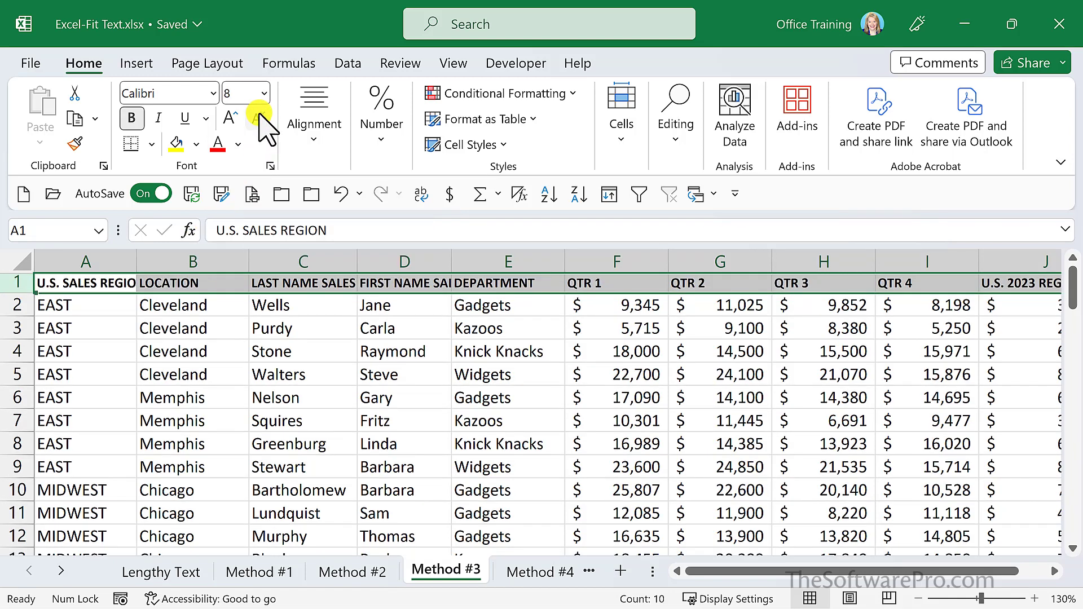
click(313, 141)
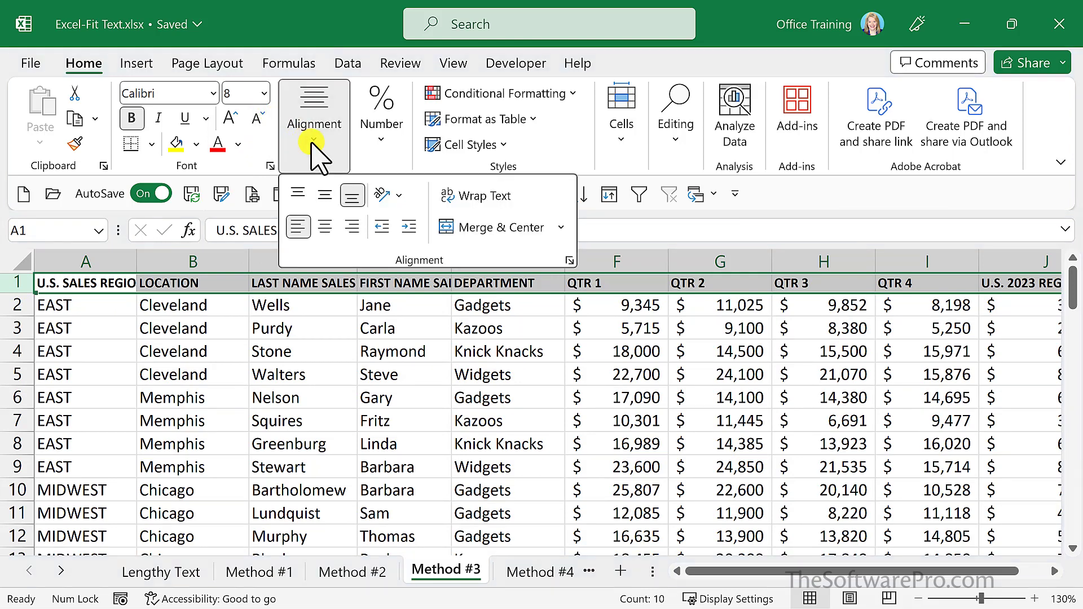
click(452, 195)
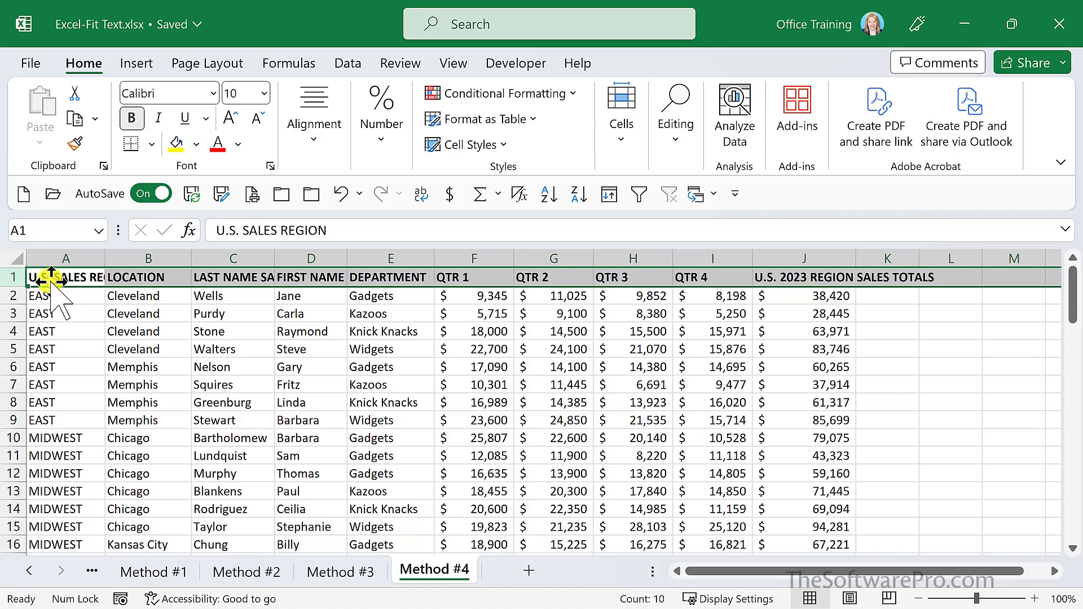
On the Method #4 sheet, center, wrap and rotate the row 1 headers to 90 degrees, and increase the row's height
key(ctrl+1)
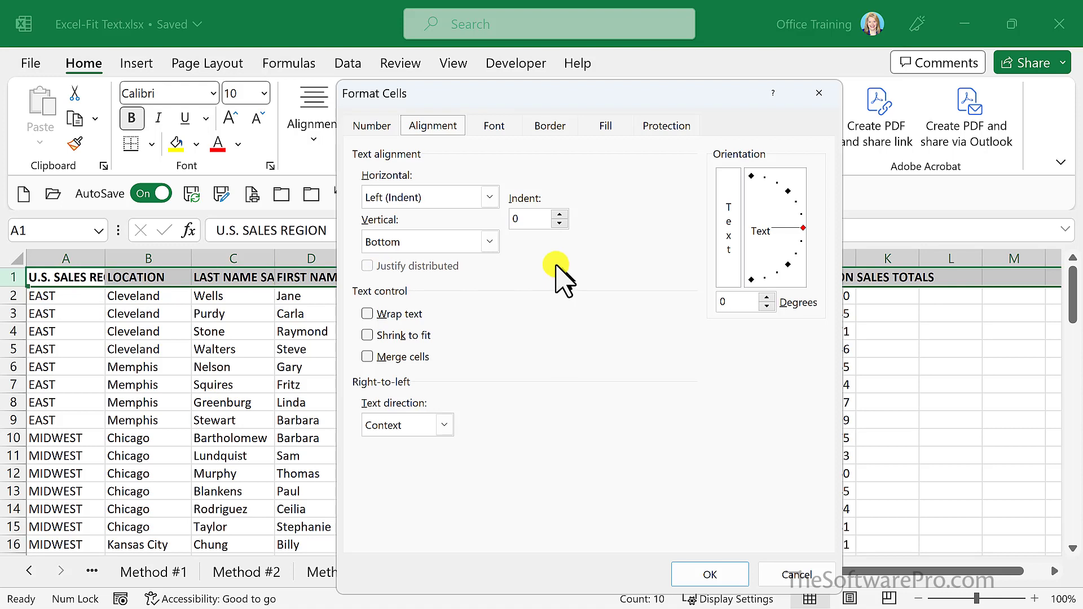
click(489, 198)
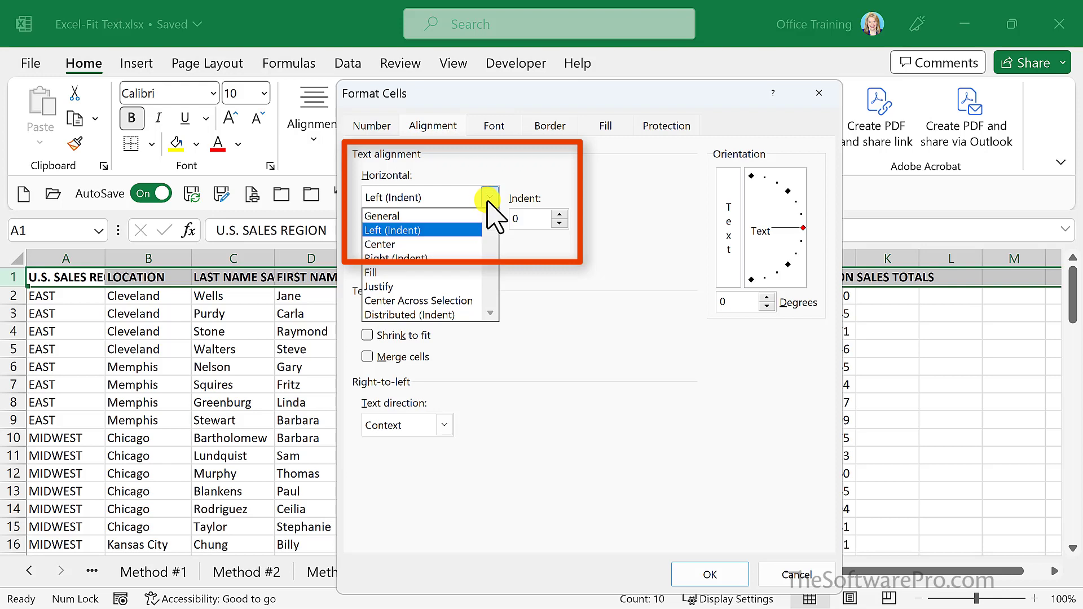
click(467, 244)
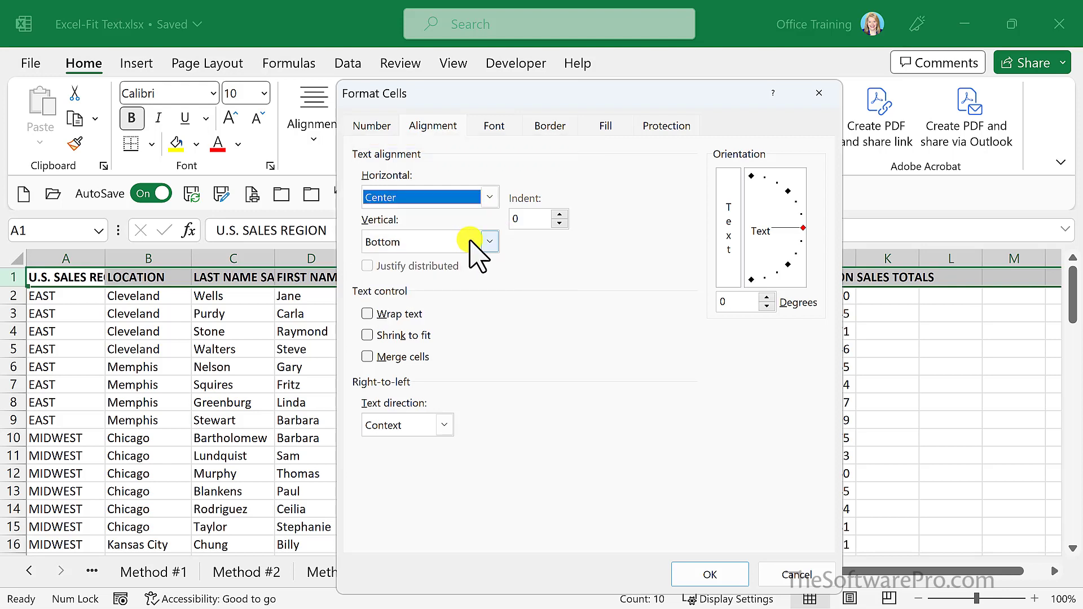
click(398, 315)
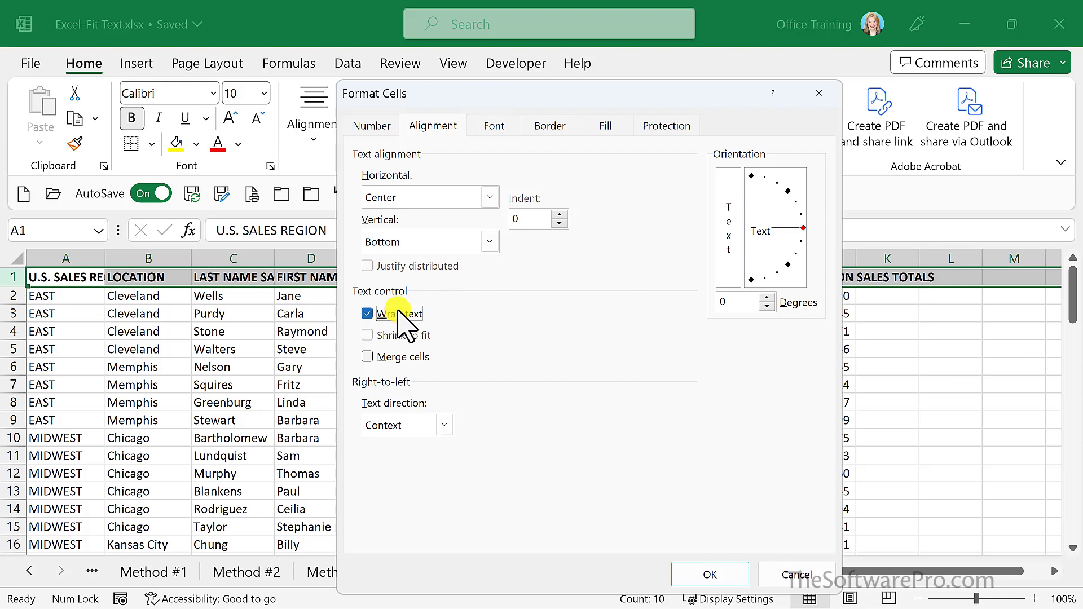
click(750, 177)
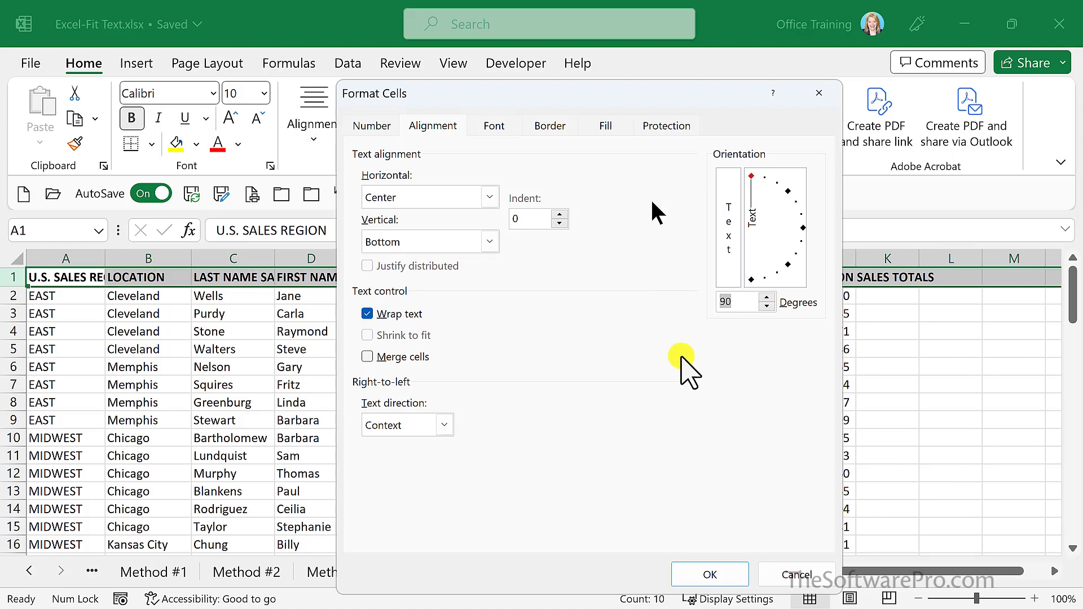
click(702, 572)
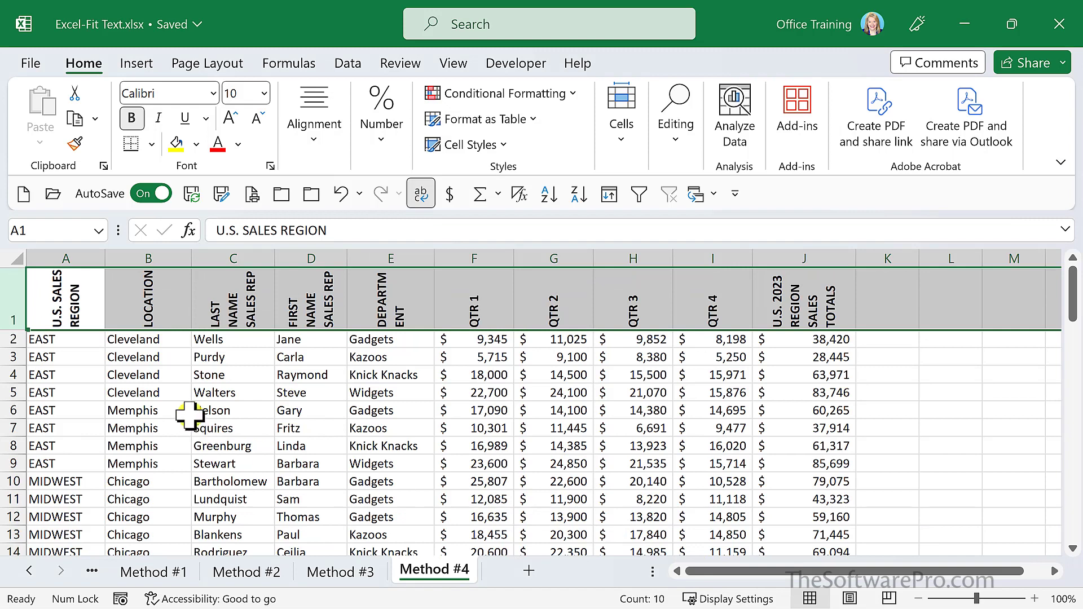
drag(15, 329, 12, 365)
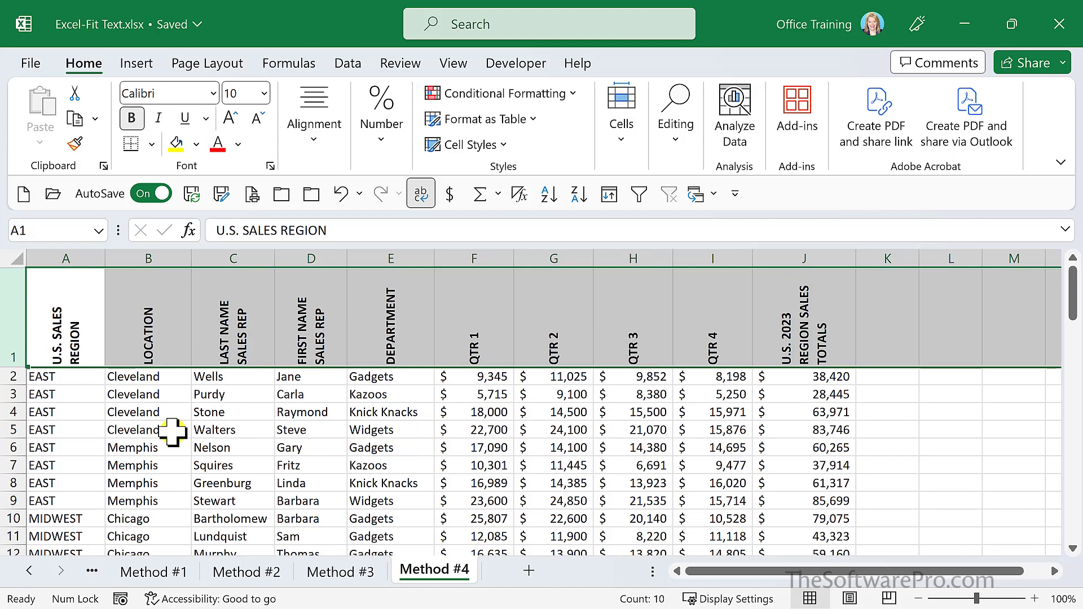